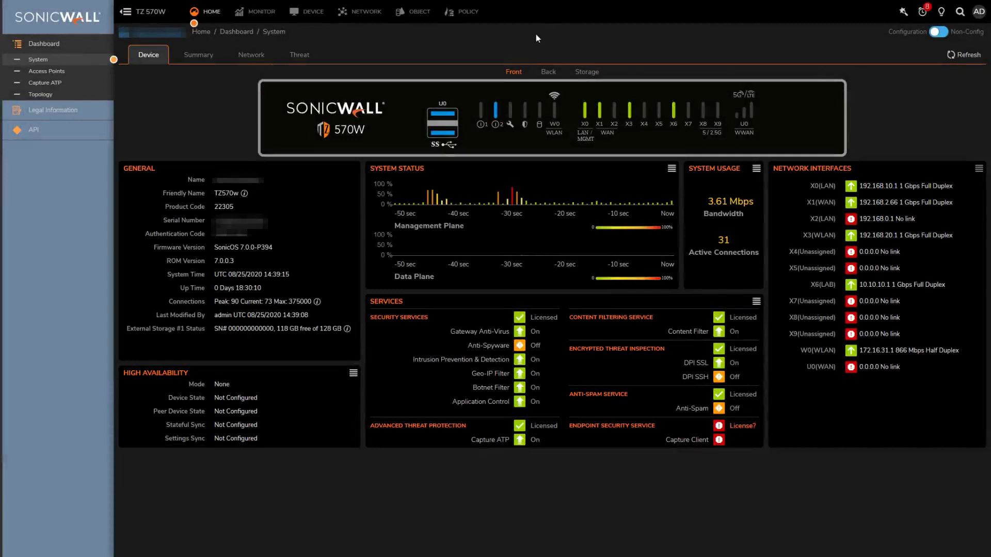
# Enable Anti-Spyware globally under Policy > Security Services > Anti-Spyware and accept the change.
pyautogui.click(465, 16)
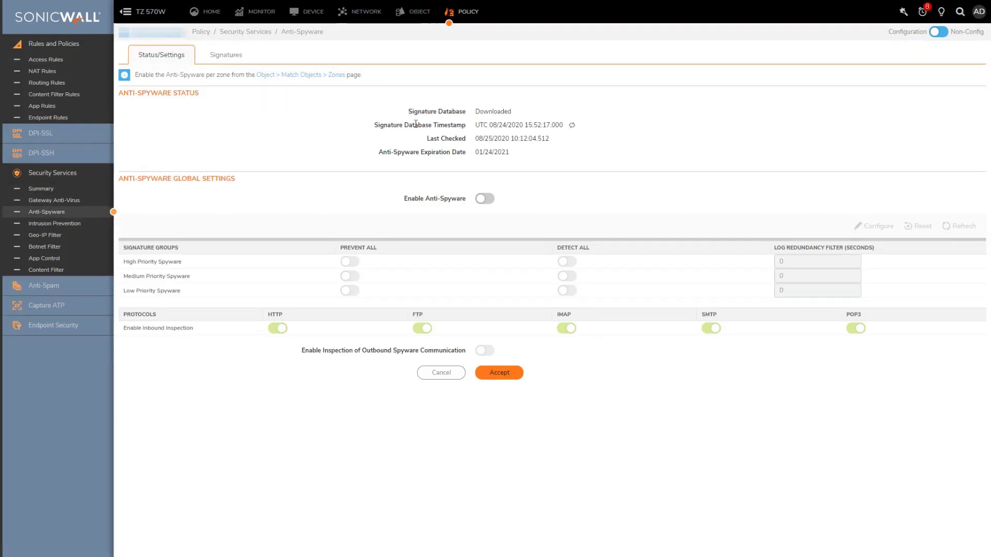
pyautogui.click(484, 201)
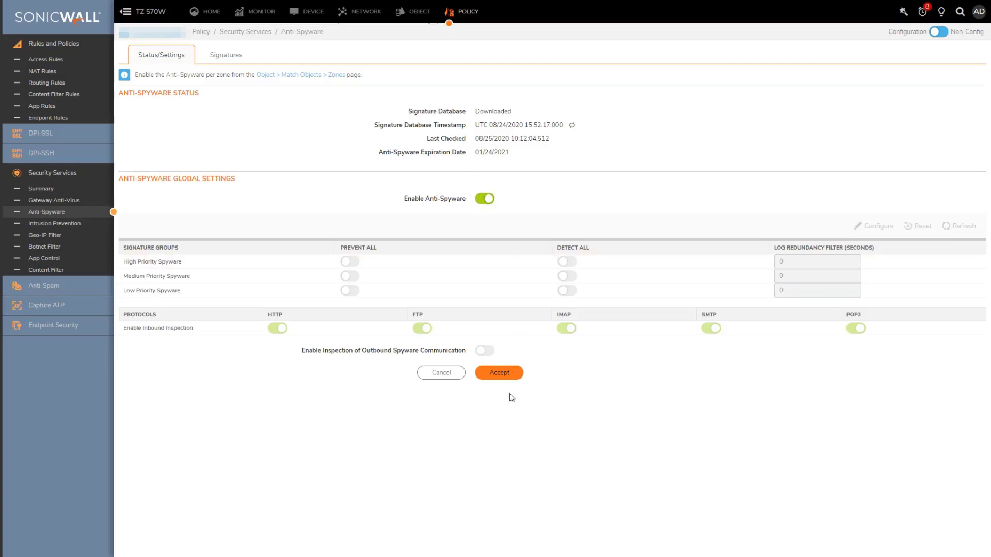
pyautogui.click(503, 366)
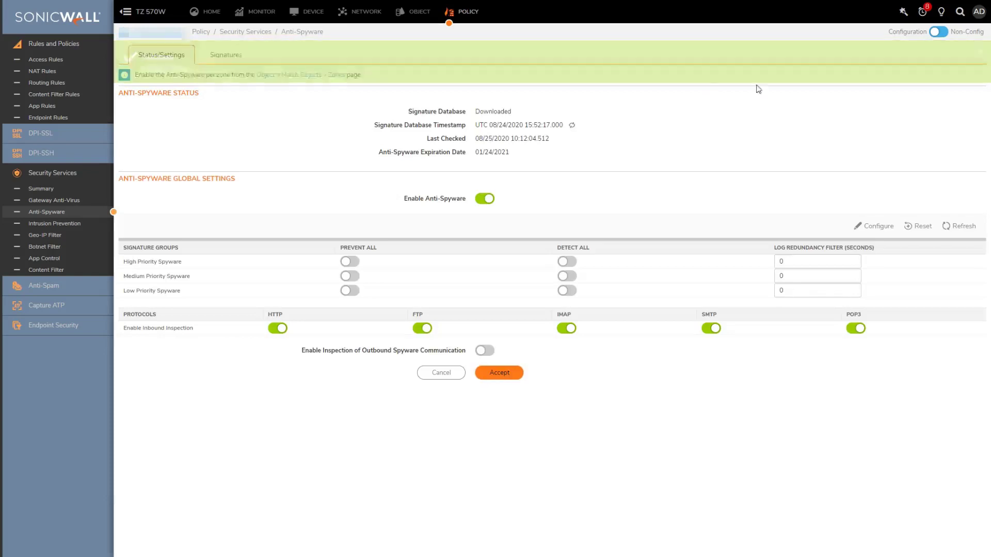
# Show the Anti-Spyware Signatures tab and scroll through the 2800 signatures with their priorities.
pyautogui.click(219, 55)
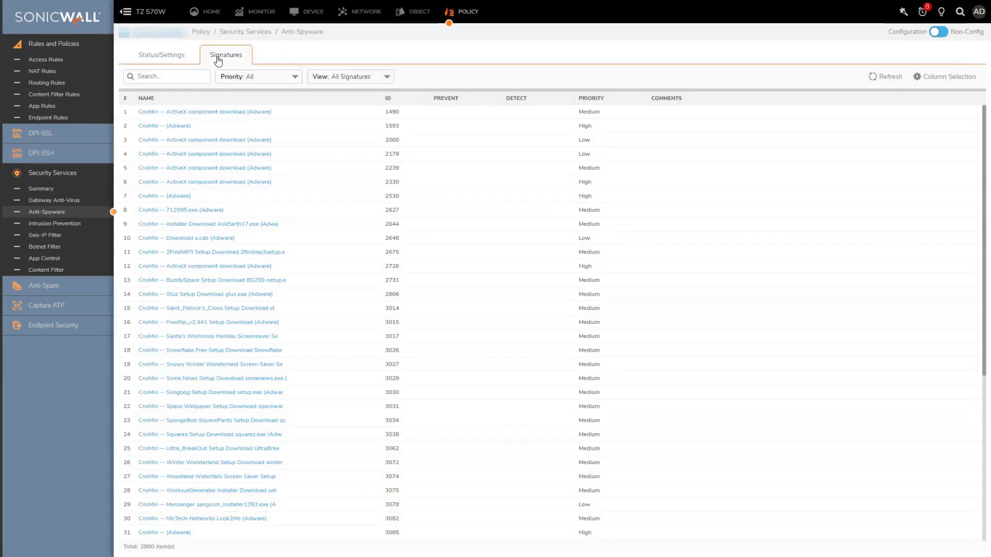
pyautogui.scroll(-8, 659, 261)
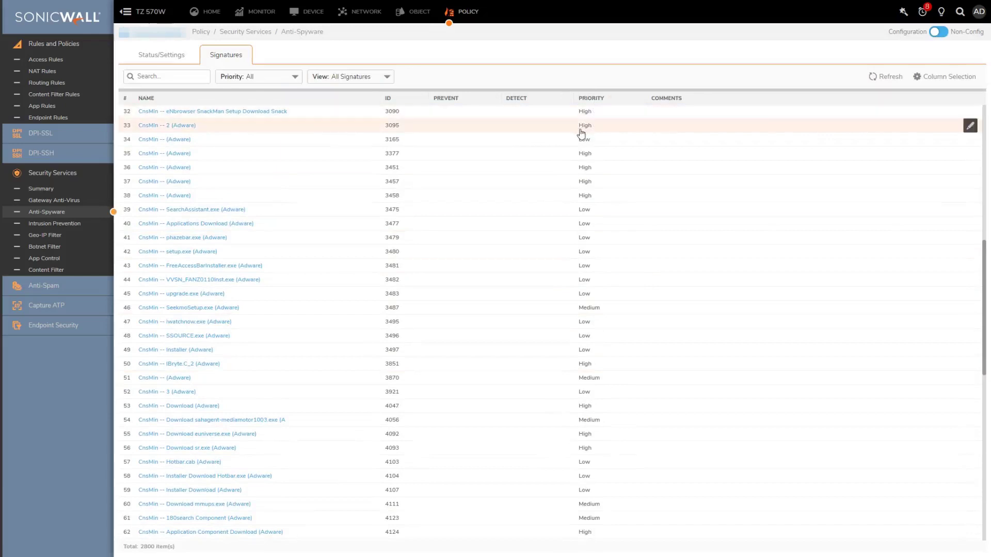
pyautogui.moveTo(586, 113)
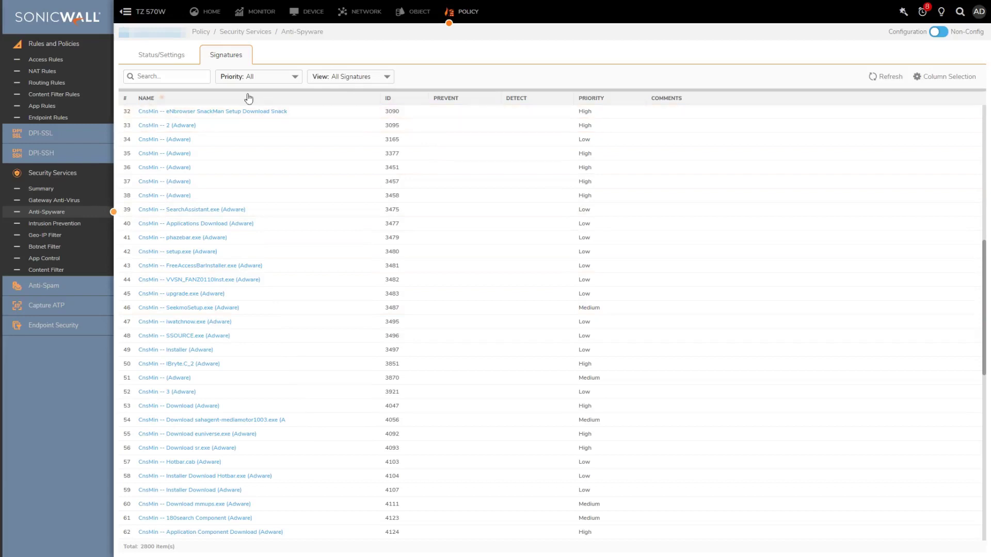
# Switch back to the Anti-Spyware Status/Settings tab.
pyautogui.click(182, 61)
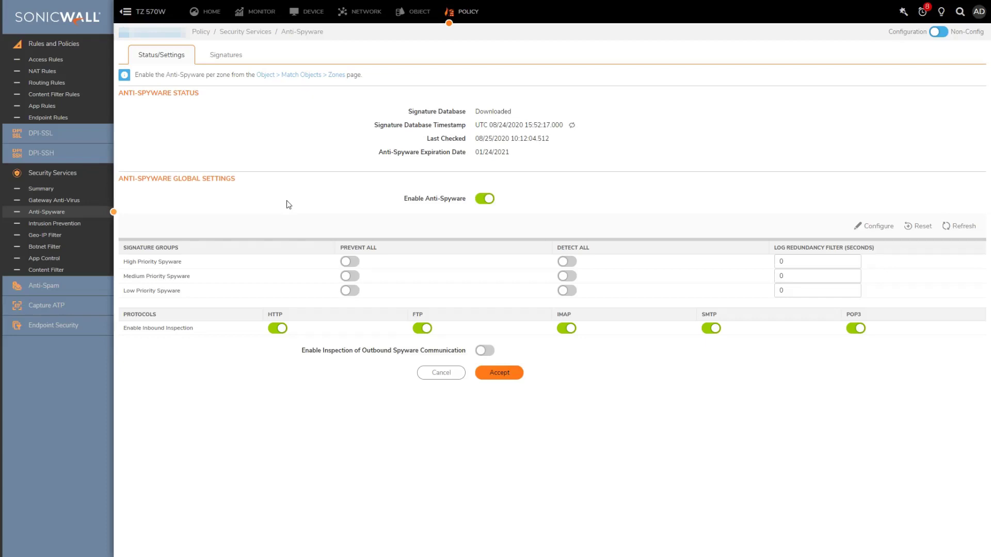
# Turn on Prevent All and Detect All for high, medium and low priority, plus outbound spyware inspection.
pyautogui.click(351, 261)
pyautogui.click(347, 277)
pyautogui.click(349, 290)
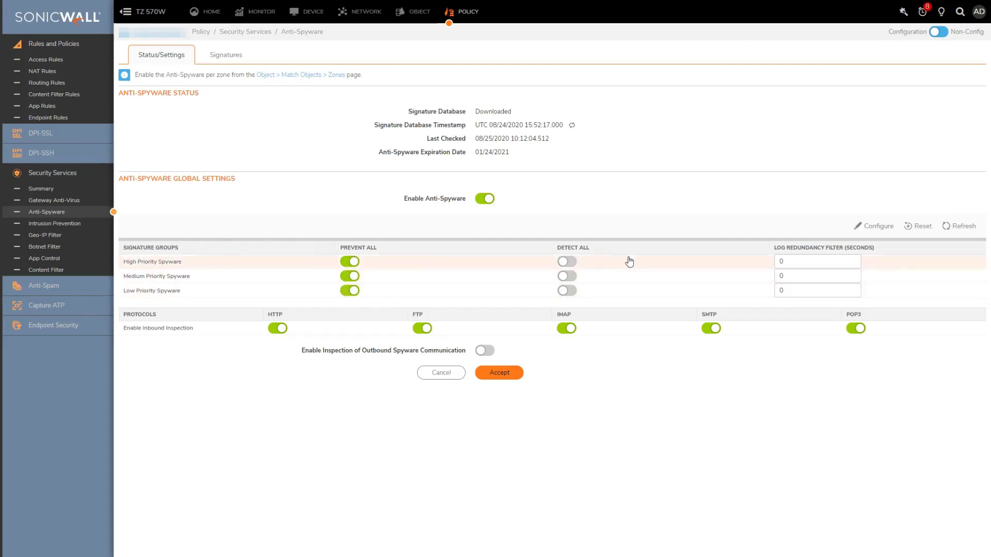
pyautogui.click(567, 262)
pyautogui.click(568, 280)
pyautogui.click(570, 290)
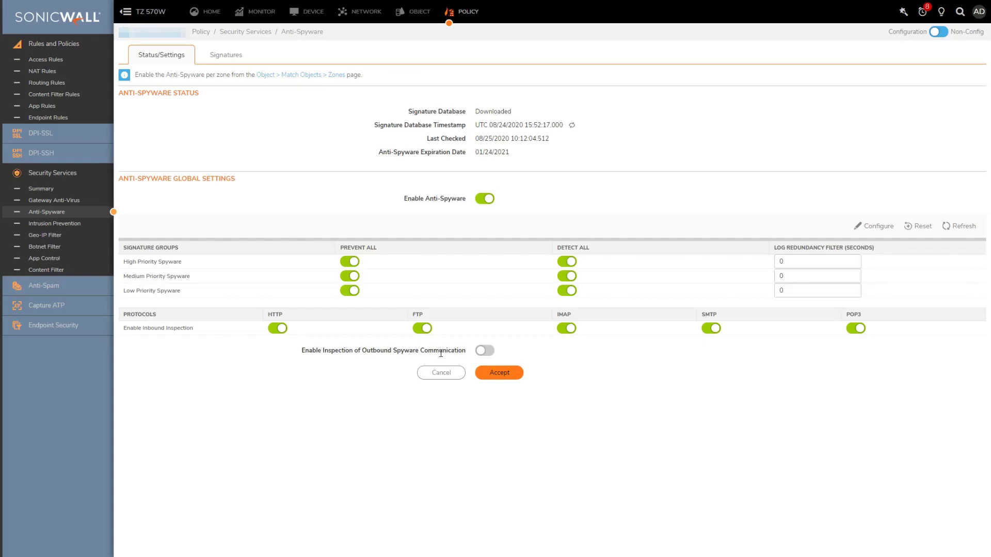
pyautogui.click(485, 352)
# Try the exclusion list options under Configure, cancel them, then accept the prevent/detect settings.
pyautogui.click(879, 226)
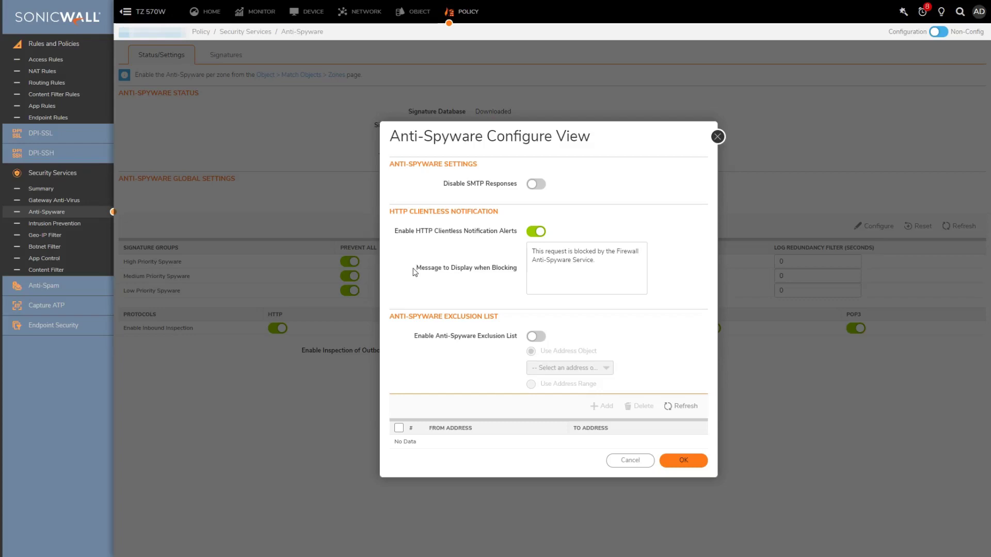
pyautogui.click(534, 338)
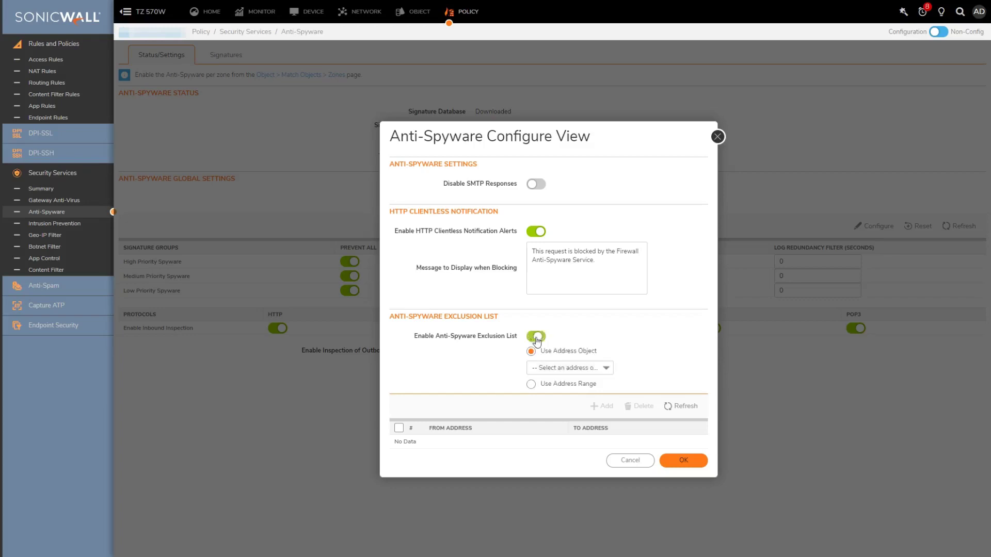
pyautogui.click(572, 368)
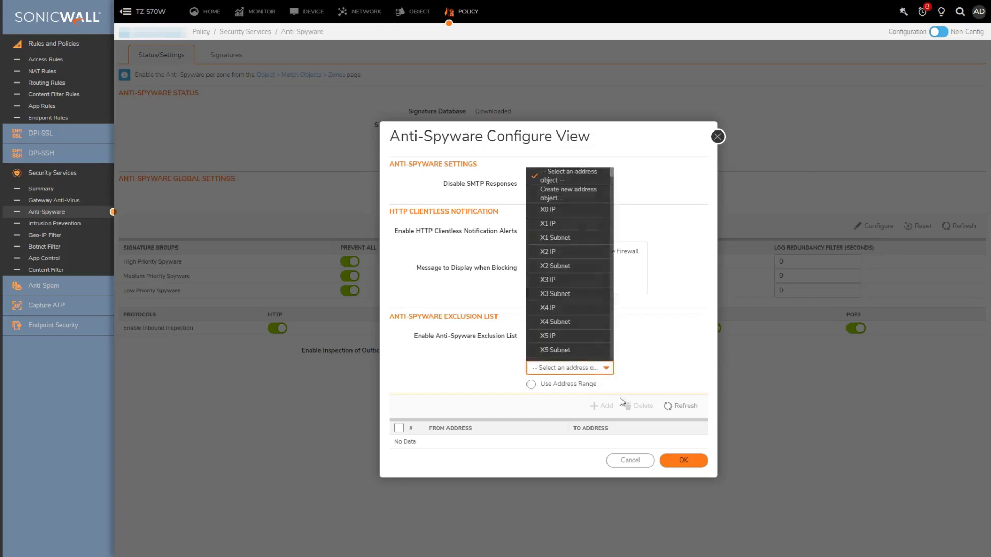
pyautogui.click(531, 384)
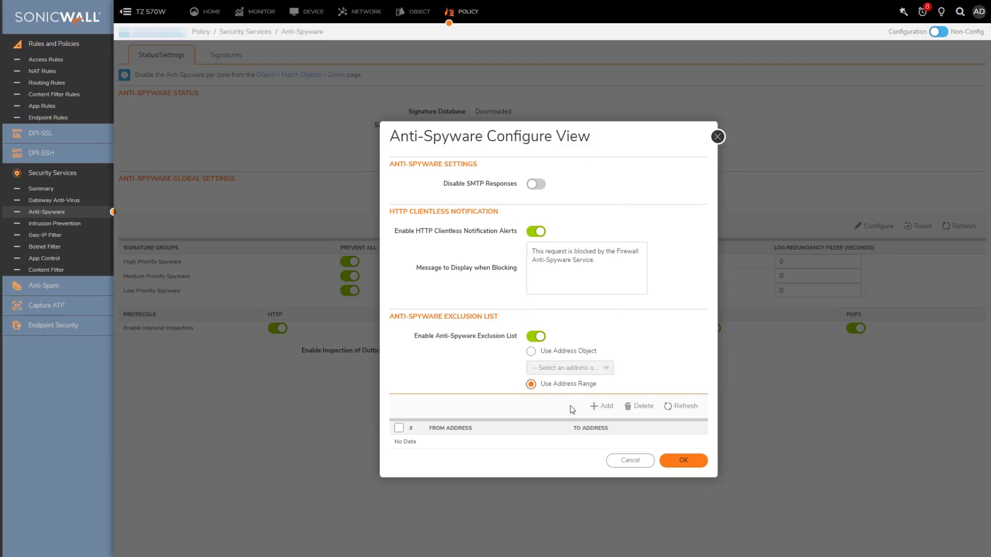
pyautogui.click(627, 461)
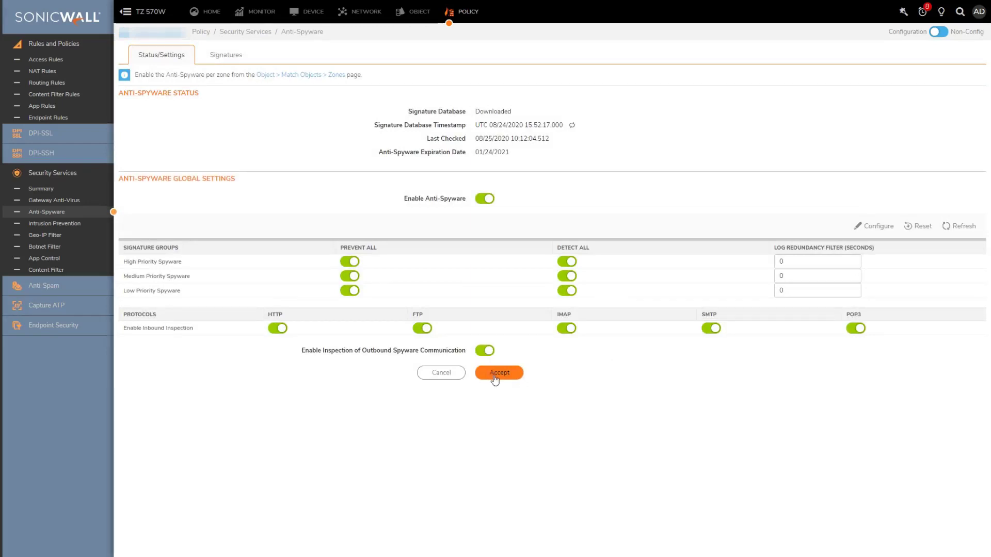
pyautogui.click(496, 373)
# Review the first signature's Prevention and Detection options in its editor, then cancel without changes.
pyautogui.click(232, 56)
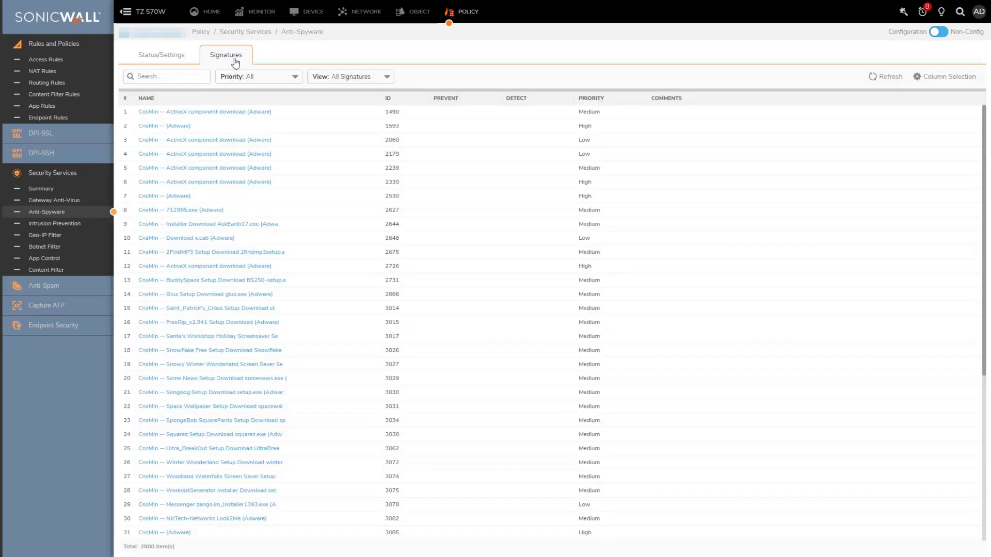
pyautogui.moveTo(912, 113)
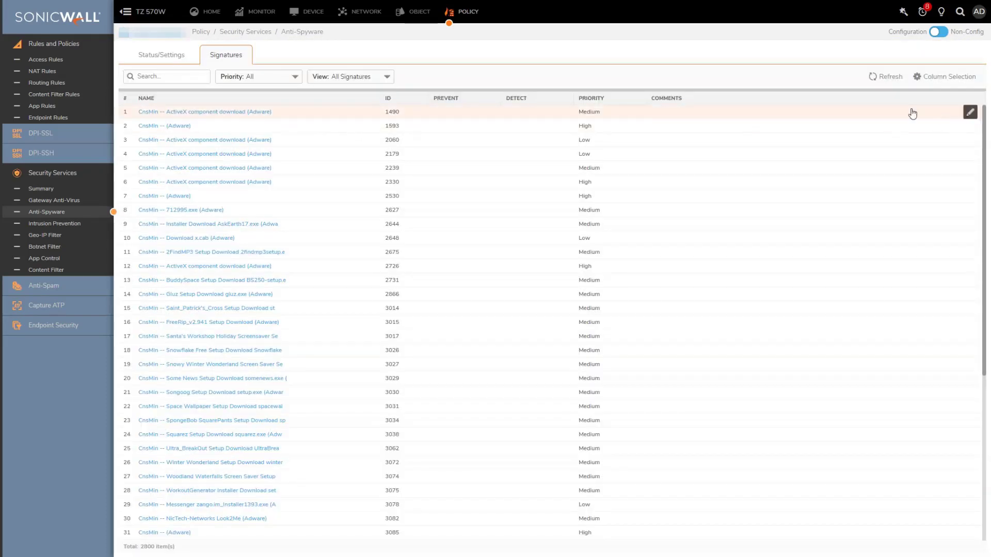
pyautogui.click(970, 113)
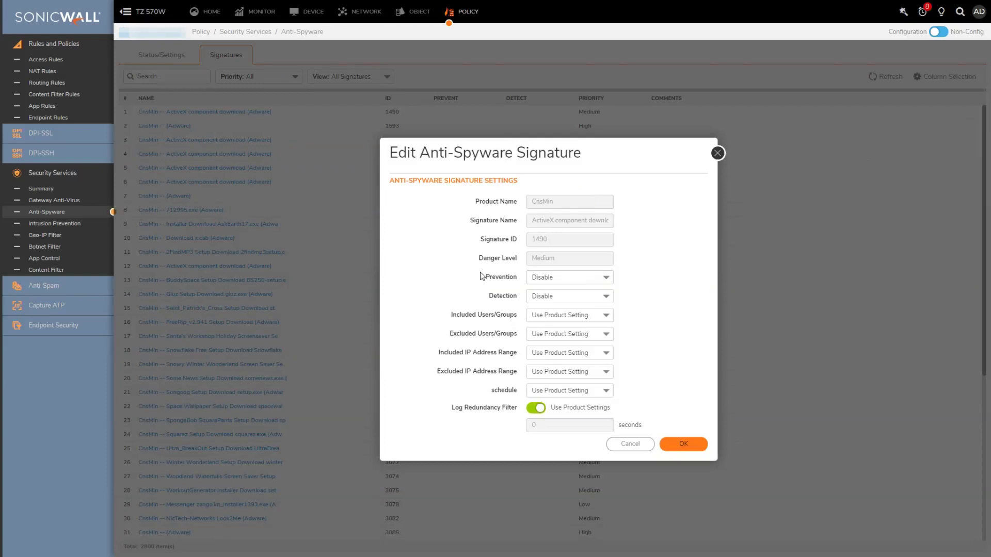
pyautogui.click(550, 280)
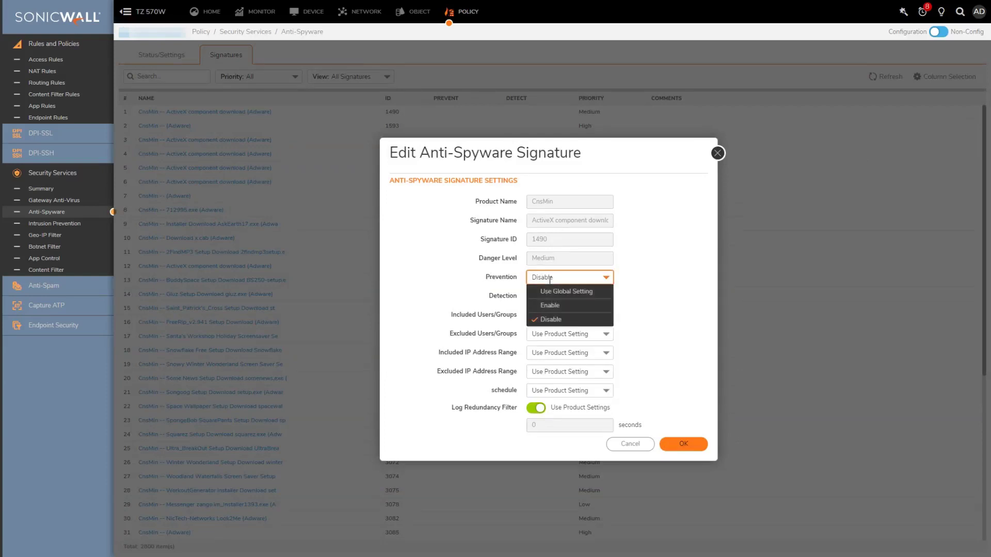
pyautogui.click(504, 292)
pyautogui.click(547, 296)
pyautogui.moveTo(465, 287); pyautogui.dragTo(655, 298)
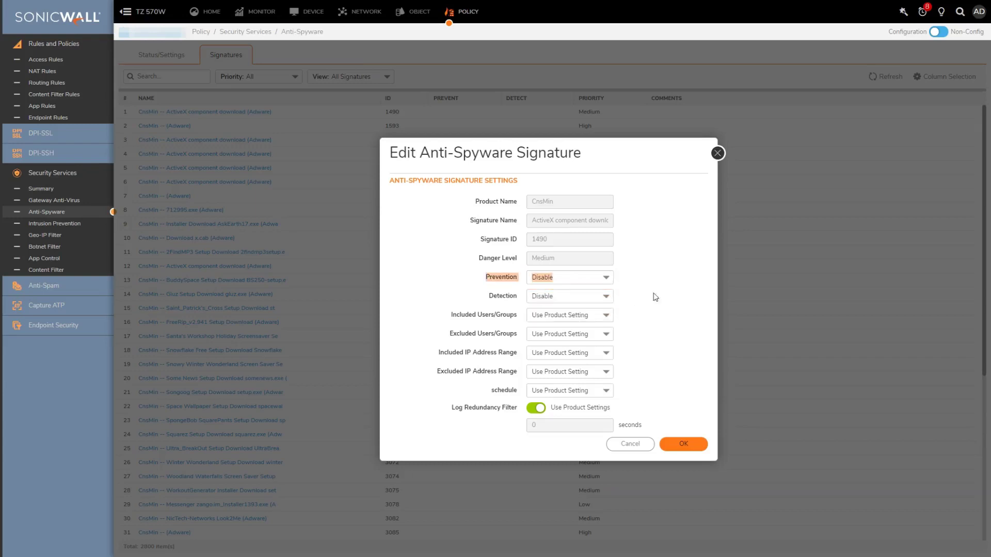
pyautogui.click(643, 296)
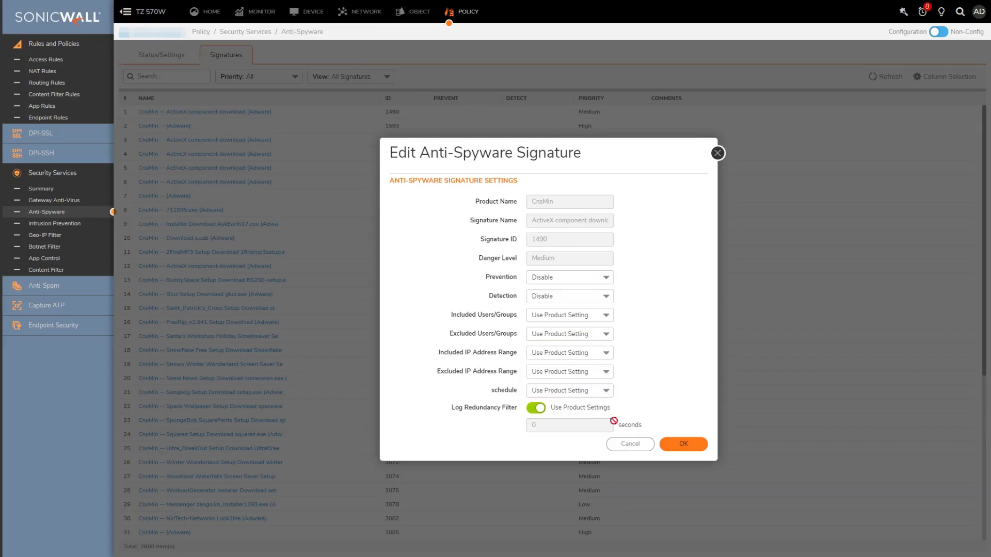
pyautogui.click(628, 446)
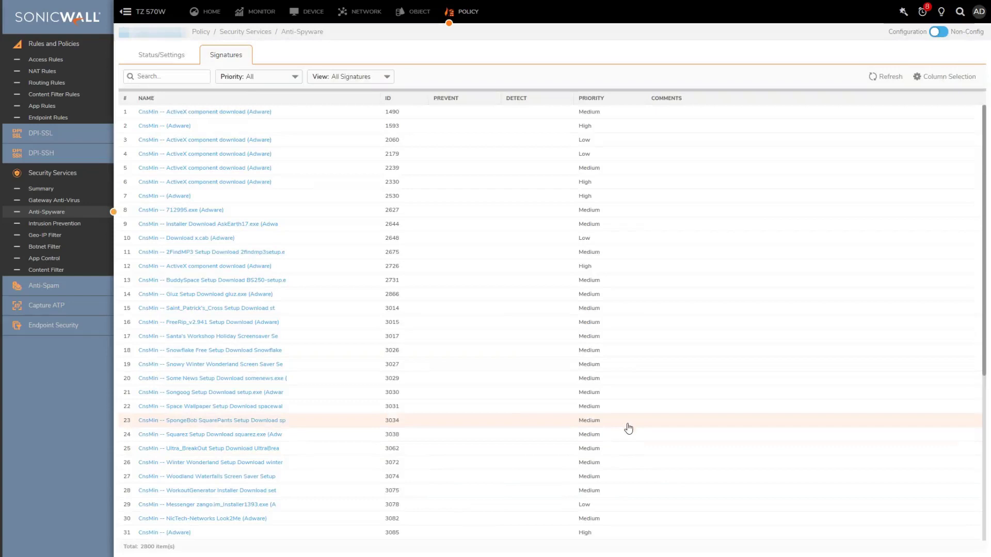
# Scroll the signature list, then go back to the Anti-Spyware Status/Settings tab.
pyautogui.scroll(-6, 413, 177)
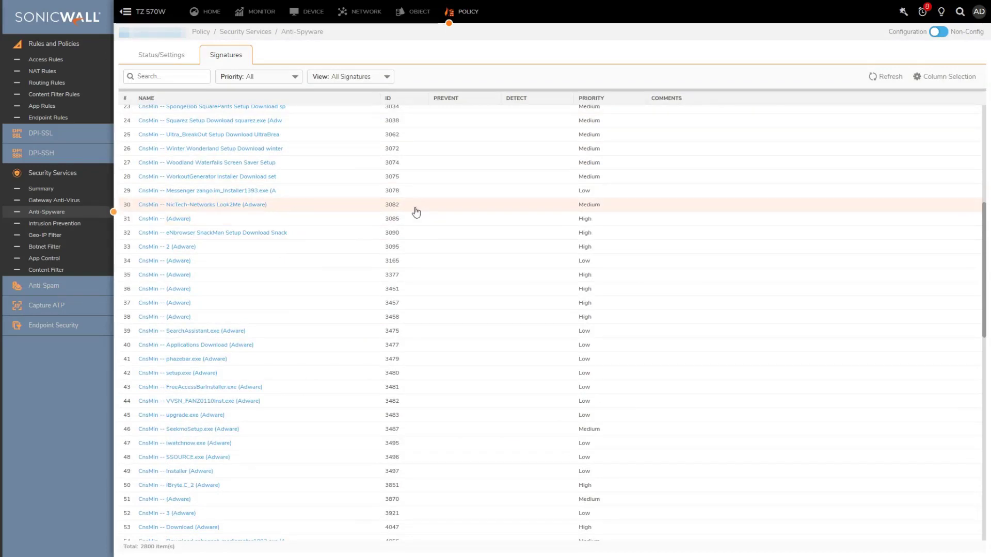
pyautogui.click(161, 59)
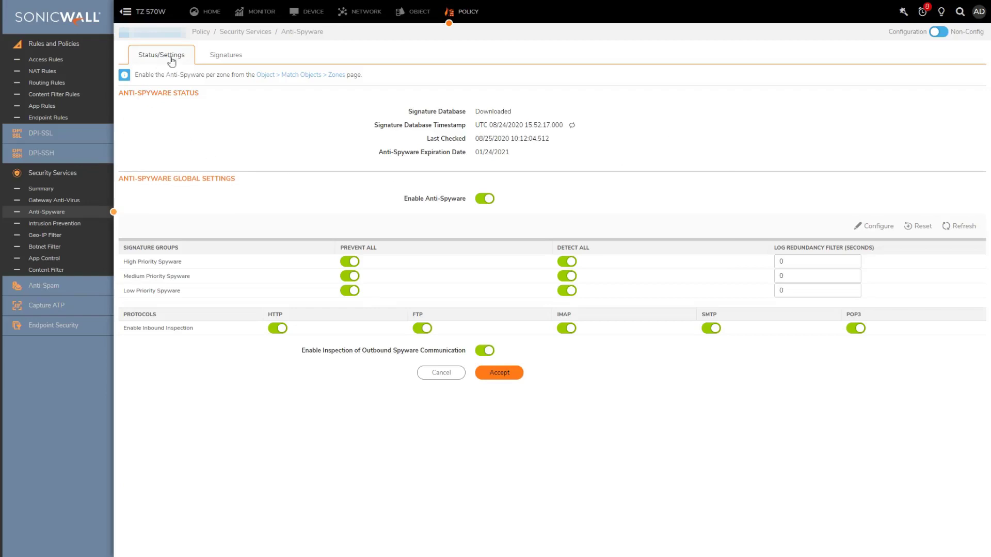
pyautogui.click(418, 17)
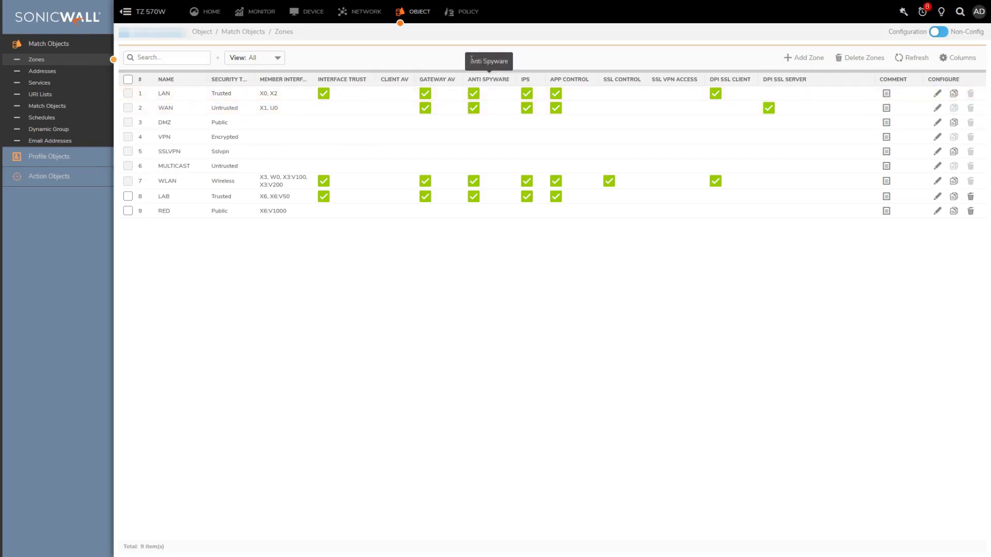
pyautogui.click(464, 12)
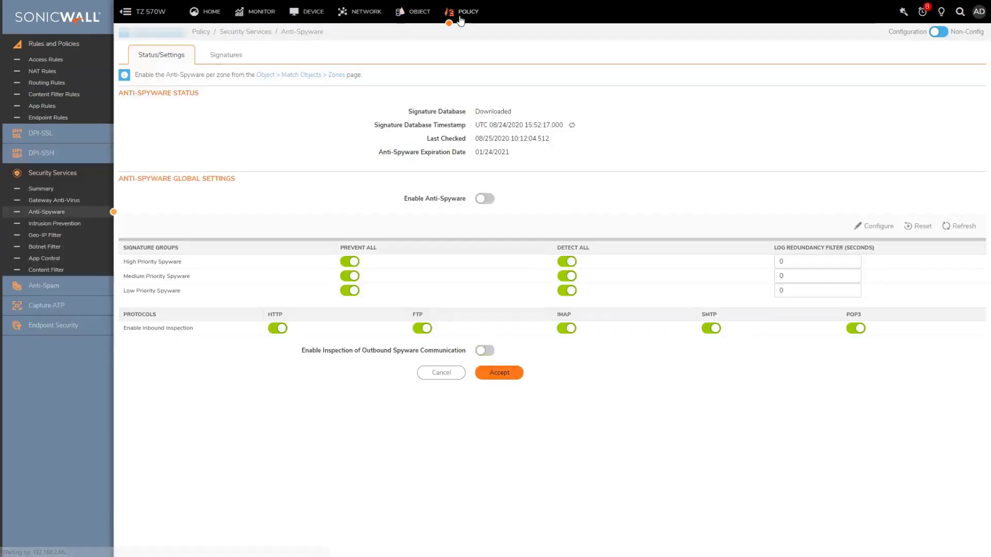
# Edit Default Access Rule_3 from Access Rules and switch DPI off in its Security Profiles.
pyautogui.click(70, 62)
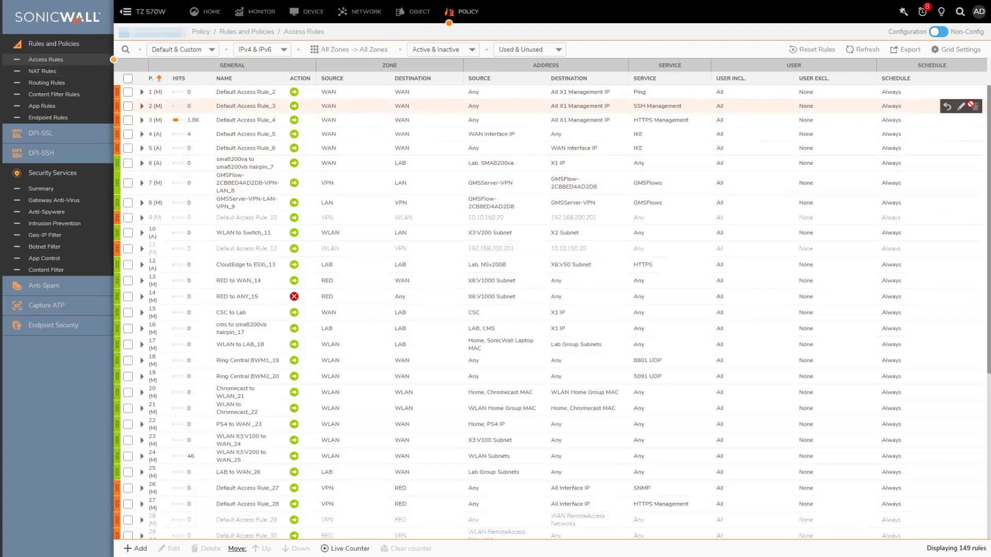
pyautogui.click(960, 107)
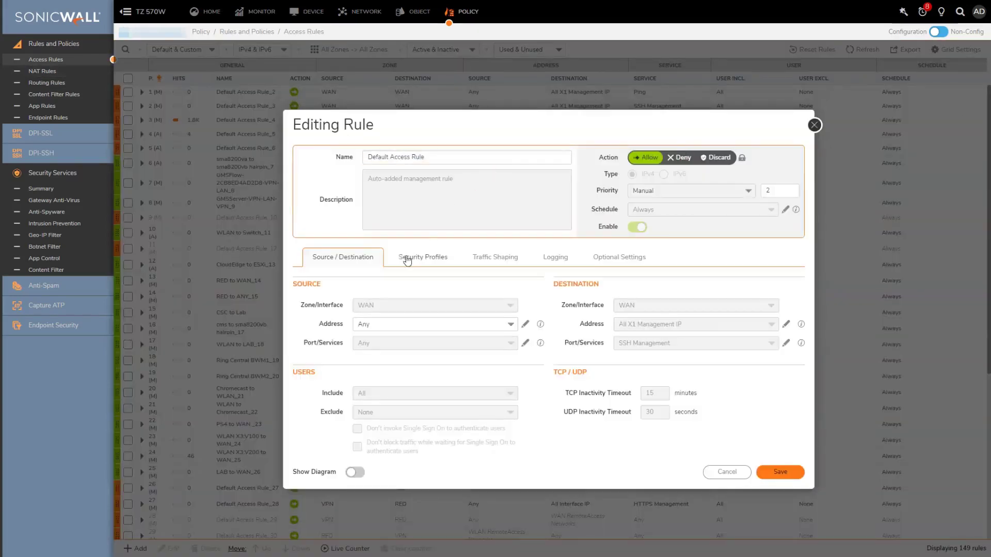
pyautogui.click(413, 258)
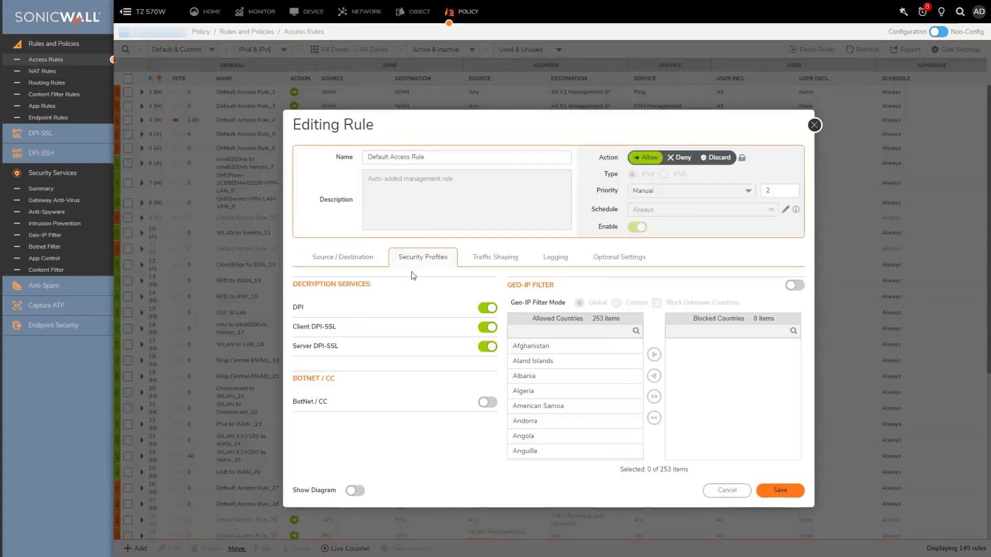
pyautogui.click(488, 309)
# Cancel the Editing Rule dialog, leaving Default Access Rule_3's changes unsaved.
pyautogui.click(714, 491)
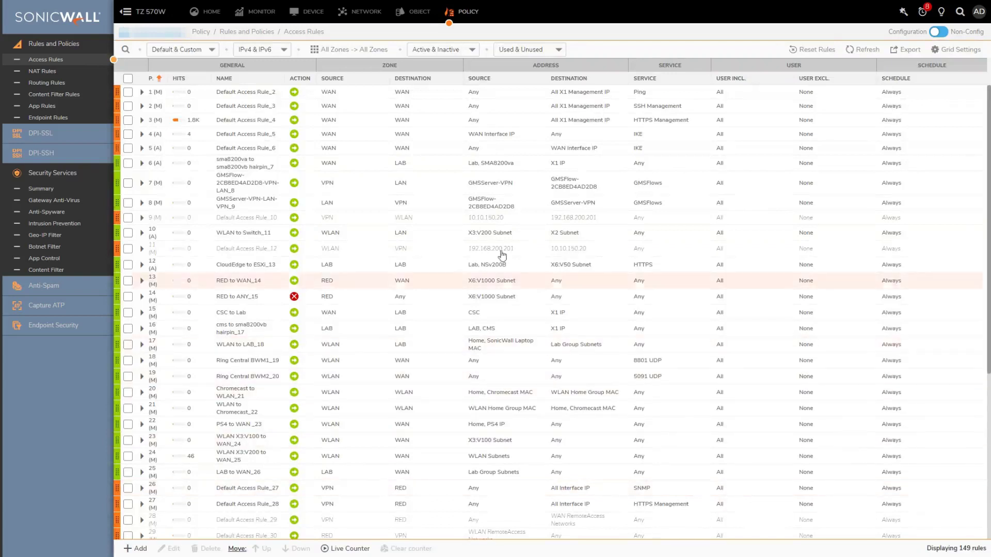